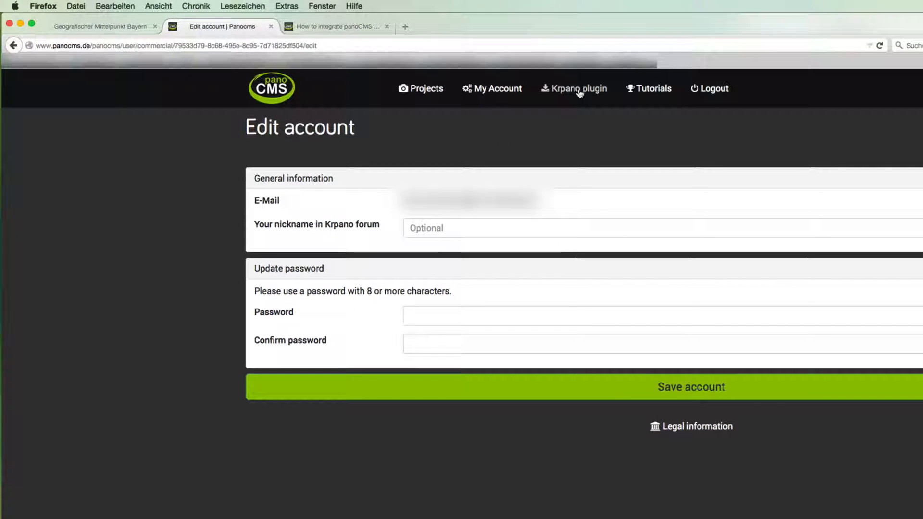
Open the download of the Krpano plugin and dismiss the file-saving dialog.
{"action": "left_click", "coordinate": [378, 58]}
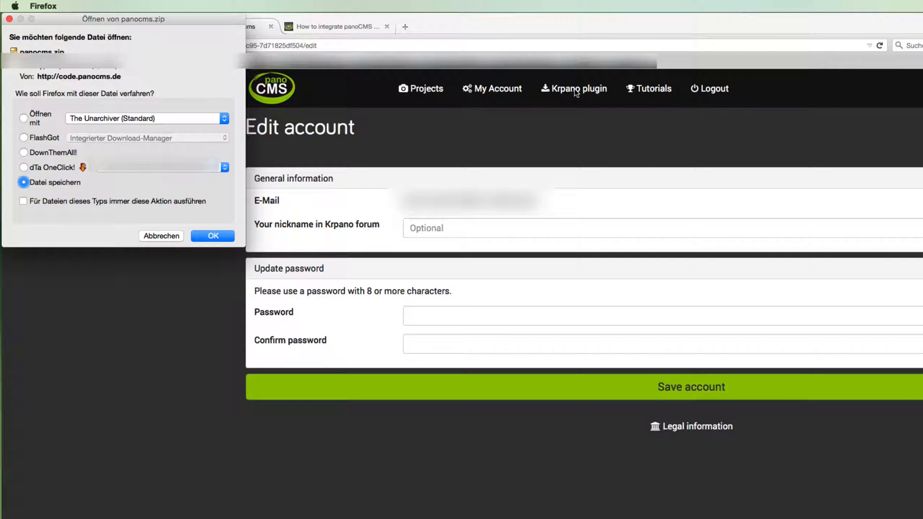
{"action": "left_click", "coordinate": [9, 21]}
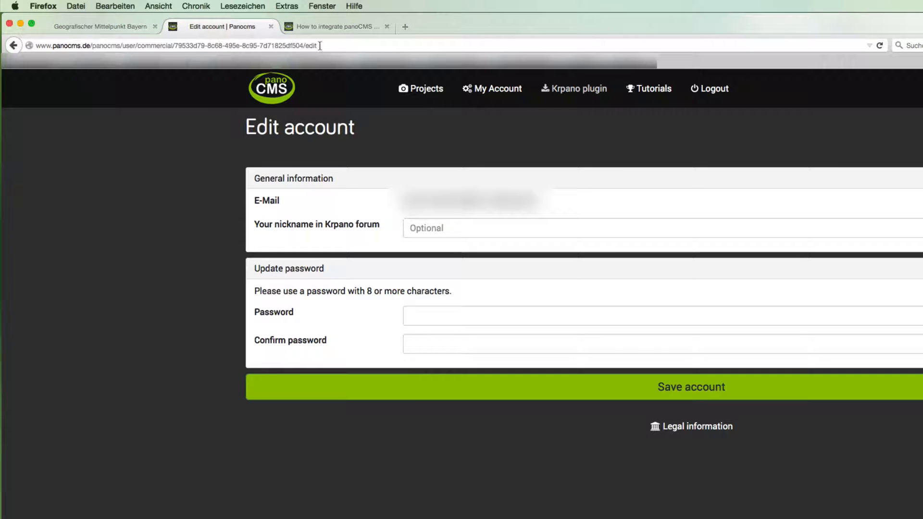
Open the text tutorials, and look around the entrance scene of the Mittelpunkt demo panorama.
{"action": "left_click", "coordinate": [637, 88]}
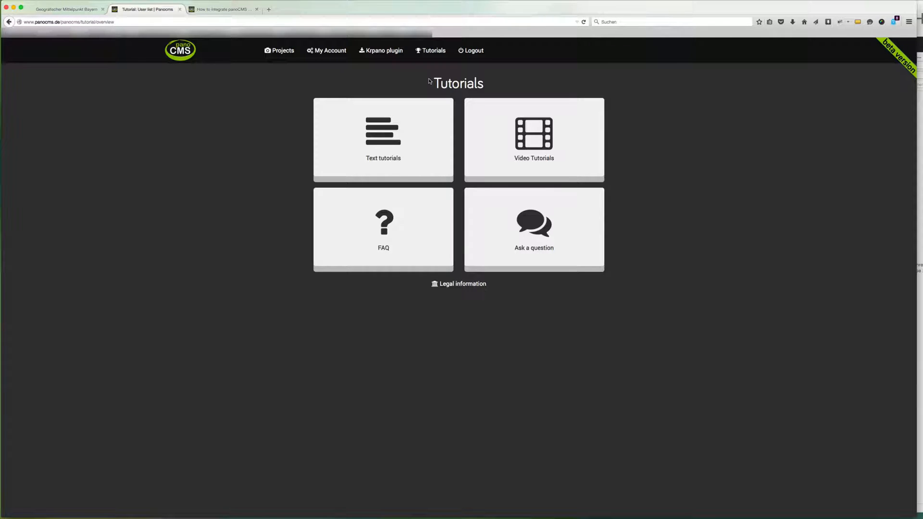
{"action": "left_click", "coordinate": [373, 141]}
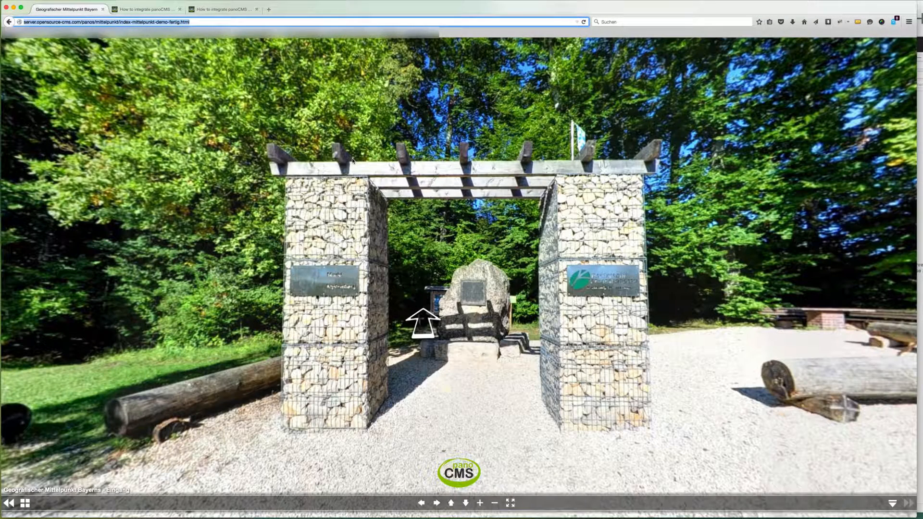
{"action": "left_click_drag", "start_coordinate": [456, 297], "coordinate": [504, 326]}
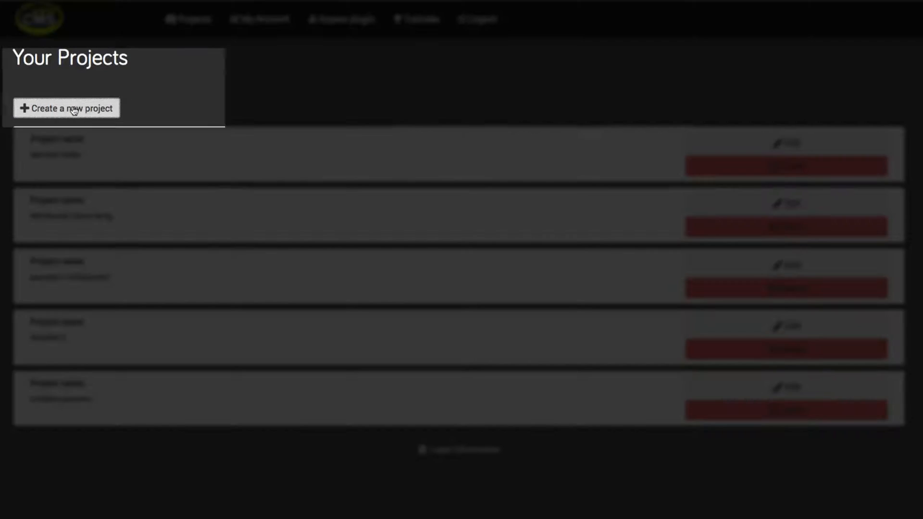
Start a new project and enter Mittelpunkt as its name.
{"action": "left_click", "coordinate": [73, 110]}
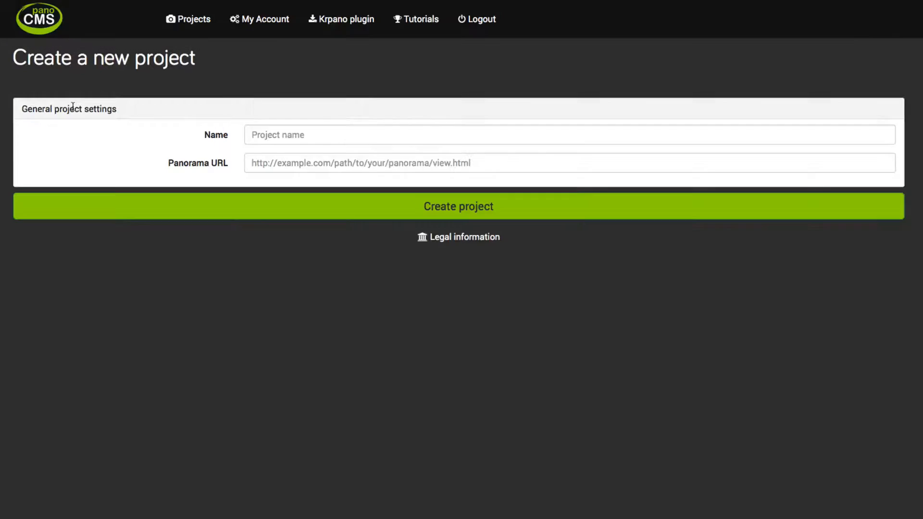
{"action": "left_click", "coordinate": [324, 135]}
{"action": "type", "text": "Mittelpunkt"}
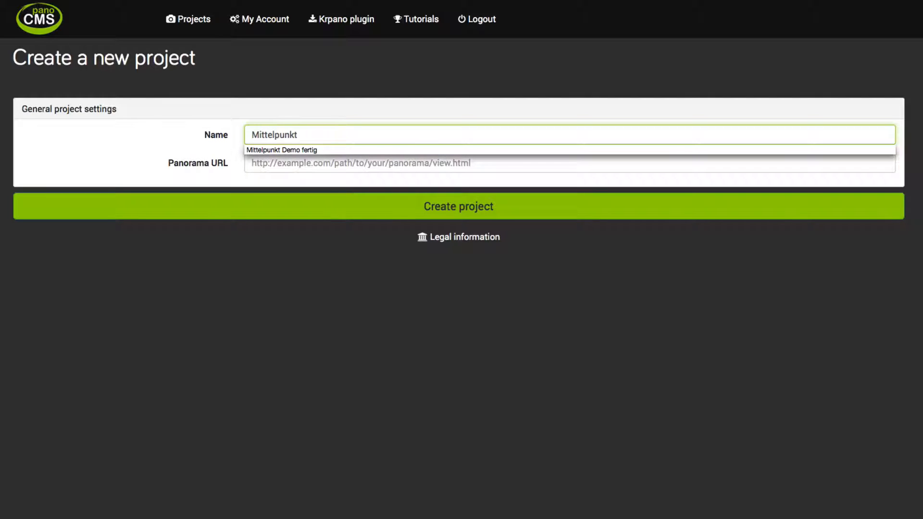
{"action": "key", "text": "Down"}
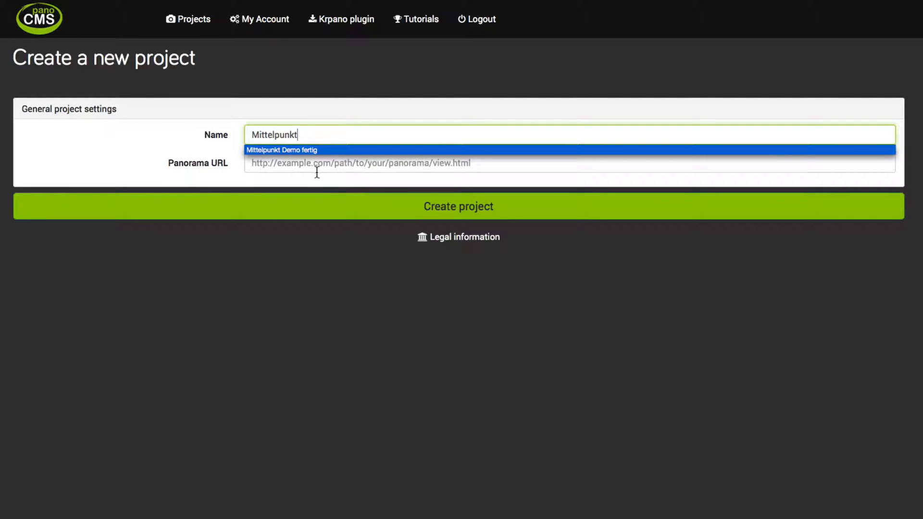
Use the address of the open Geografischer Mittelpunkt Bayern panorama as the Panorama URL and create the project.
{"action": "left_click", "coordinate": [367, 167]}
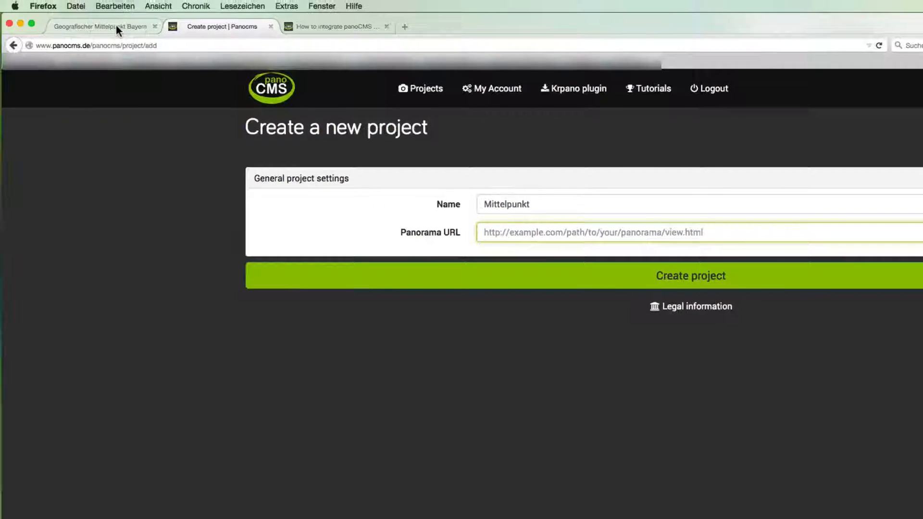
{"action": "left_click", "coordinate": [126, 28]}
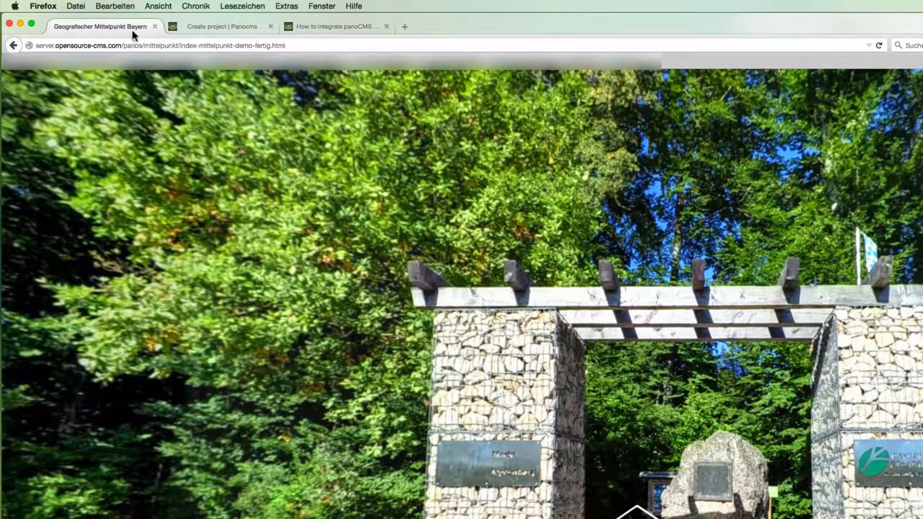
{"action": "left_click", "coordinate": [301, 45]}
{"action": "key", "text": "ctrl+c"}
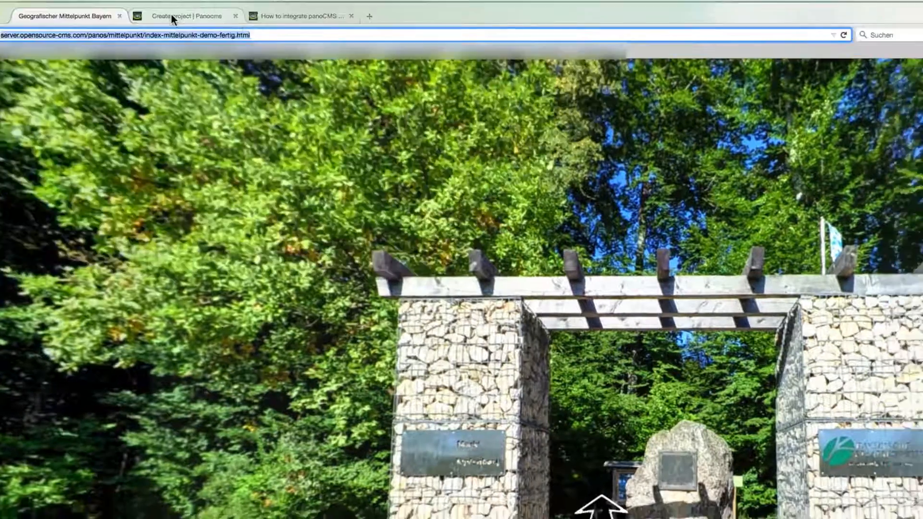
{"action": "left_click", "coordinate": [201, 27]}
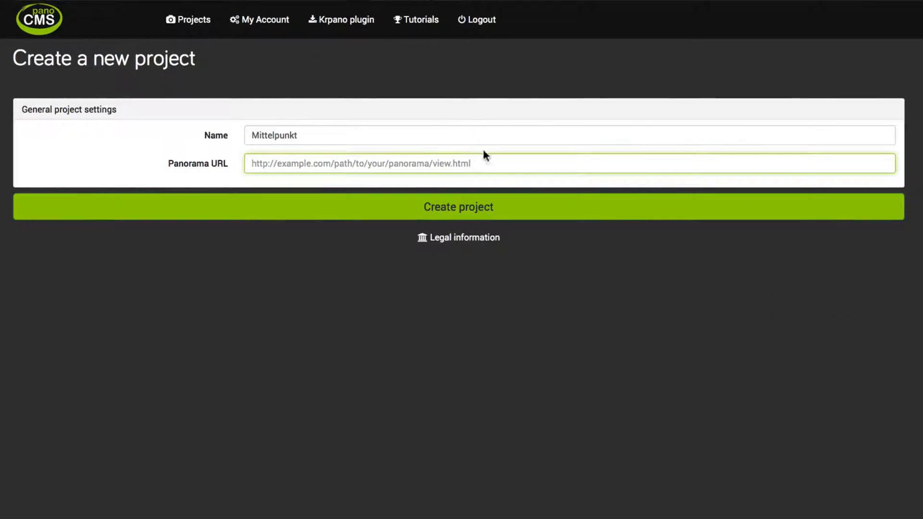
{"action": "left_click", "coordinate": [254, 164]}
{"action": "key", "text": "ctrl+v"}
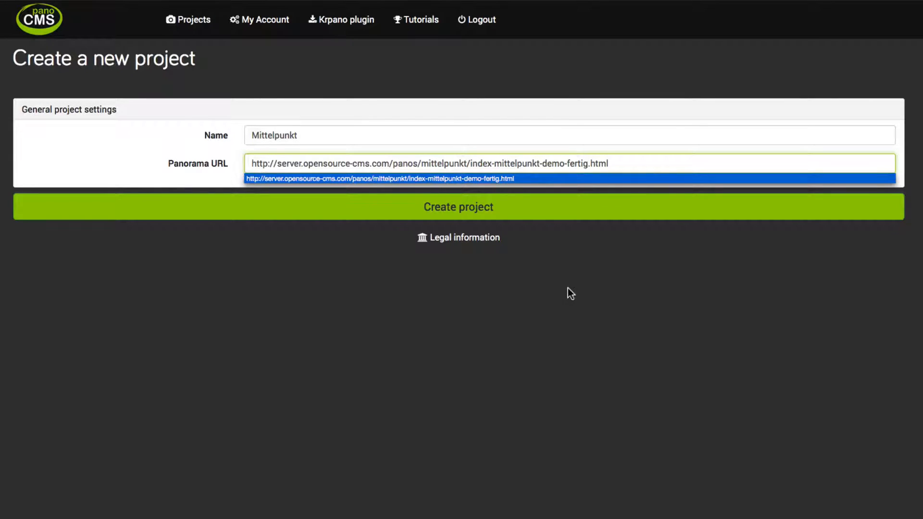
{"action": "left_click", "coordinate": [465, 215]}
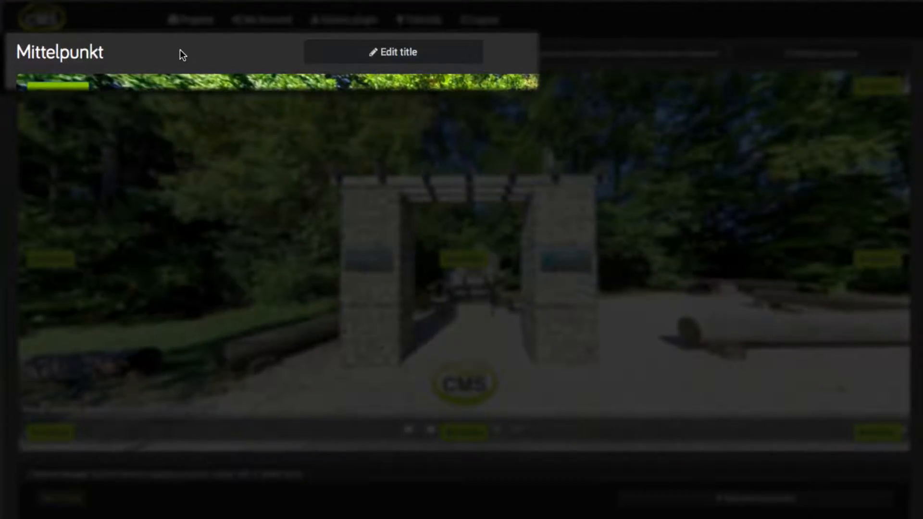
Open the project title for editing and confirm it as Mittelpunkt.
{"action": "left_click", "coordinate": [401, 57]}
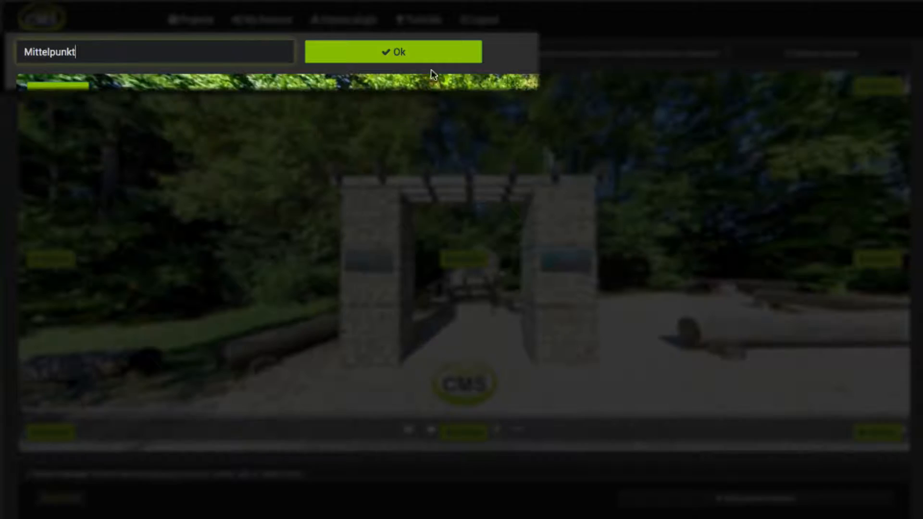
{"action": "left_click", "coordinate": [474, 62]}
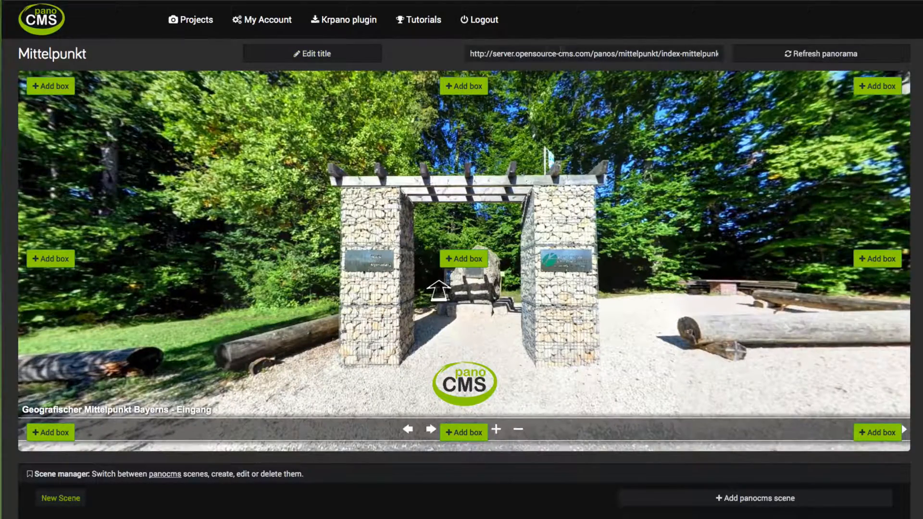
{"action": "left_click", "coordinate": [508, 58]}
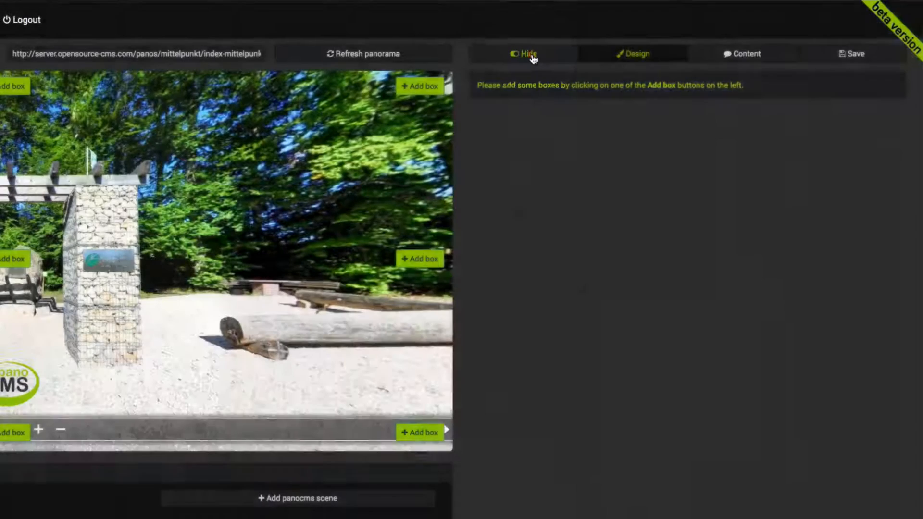
Switch the editor's Hide option on and back off again.
{"action": "left_click", "coordinate": [535, 57]}
{"action": "left_click", "coordinate": [550, 58]}
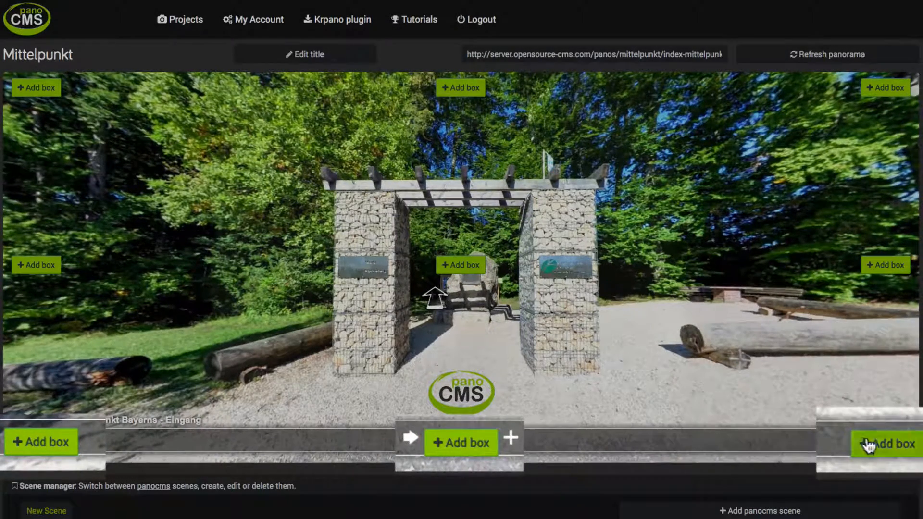
Rename the current panocms scene to "Scene 1 - Eingang".
{"action": "scroll", "coordinate": [101, 422], "scroll_direction": "down", "scroll_amount": 5}
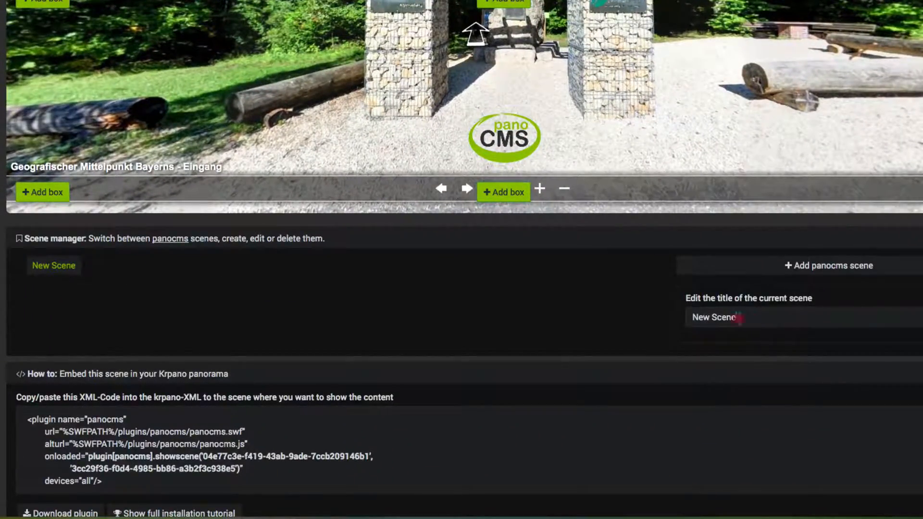
{"action": "left_click_drag", "start_coordinate": [739, 317], "coordinate": [661, 316]}
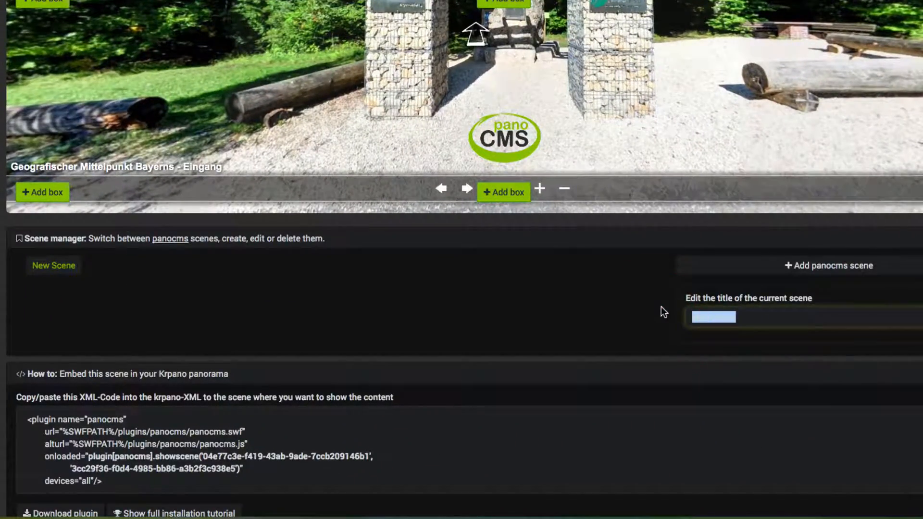
{"action": "type", "text": "Scene "}
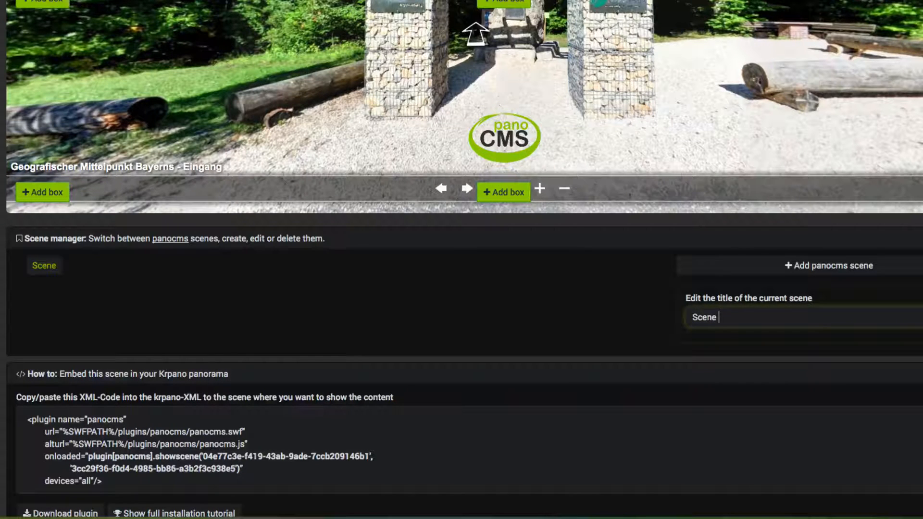
{"action": "type", "text": "1"}
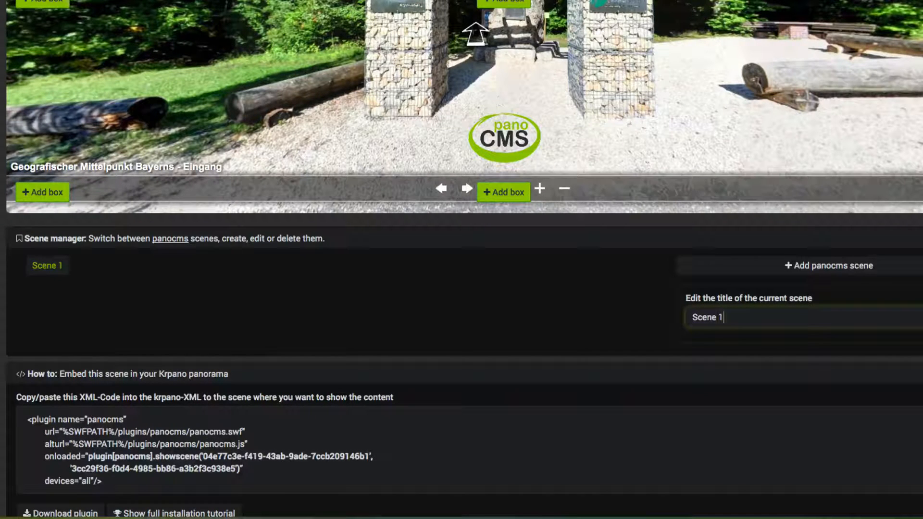
{"action": "type", "text": " - Eingang"}
Add a second panocms scene and title it "Scene 2 - Innen".
{"action": "left_click", "coordinate": [803, 268]}
{"action": "left_click_drag", "start_coordinate": [768, 318], "coordinate": [671, 318]}
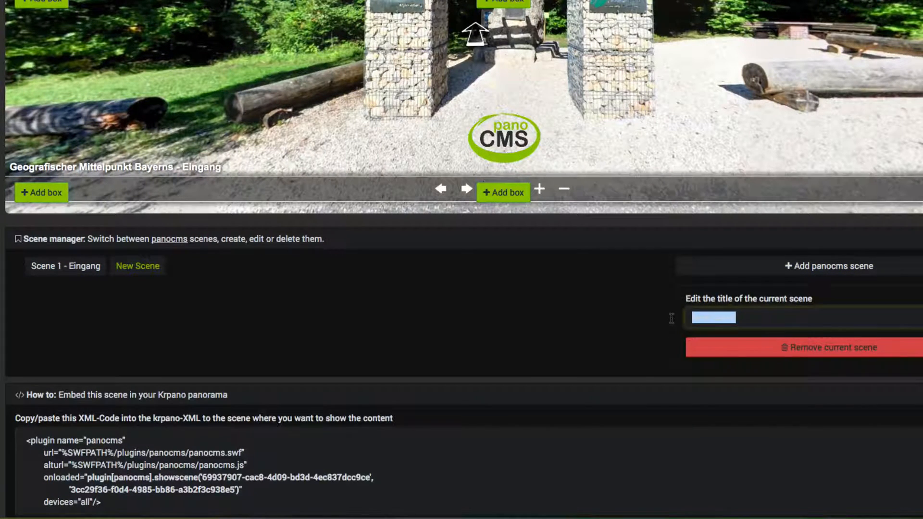
{"action": "type", "text": "Scene 2"}
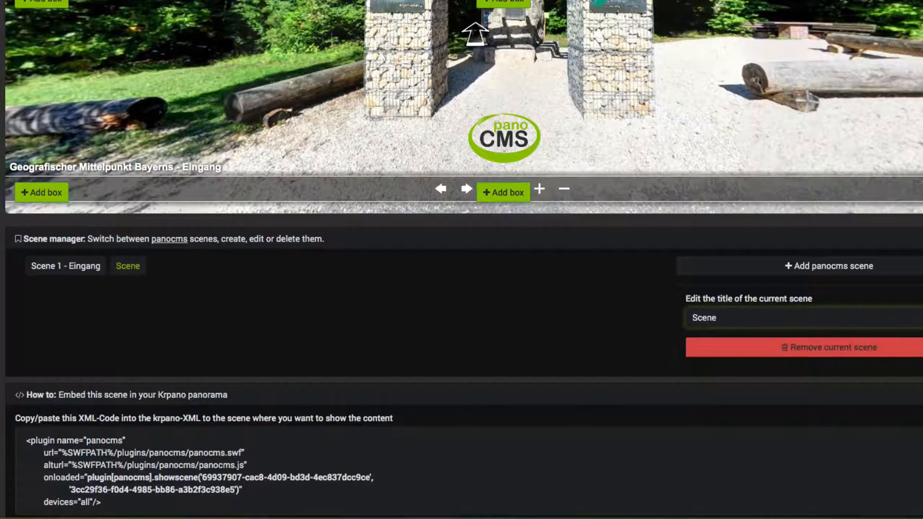
{"action": "type", "text": " - Innen"}
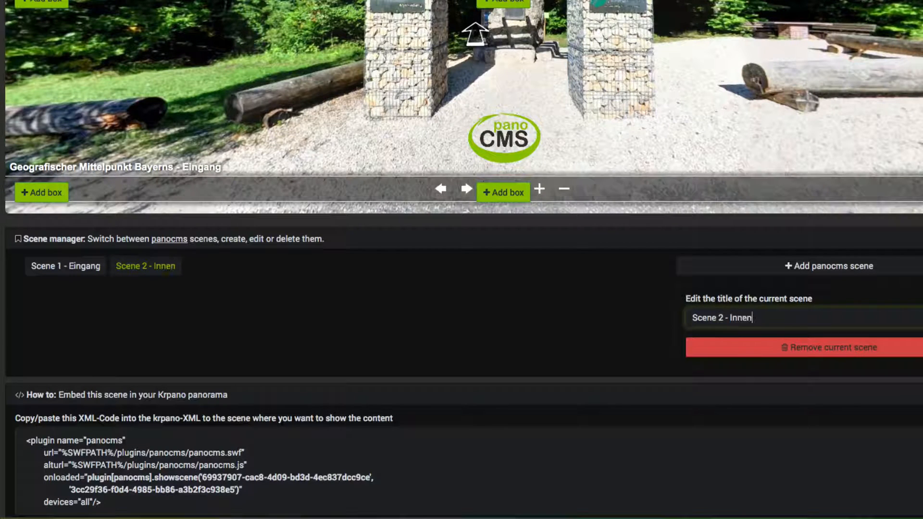
Switch back to Scene 1 - Eingang and look at the available box positions in its panorama preview.
{"action": "left_click", "coordinate": [93, 268]}
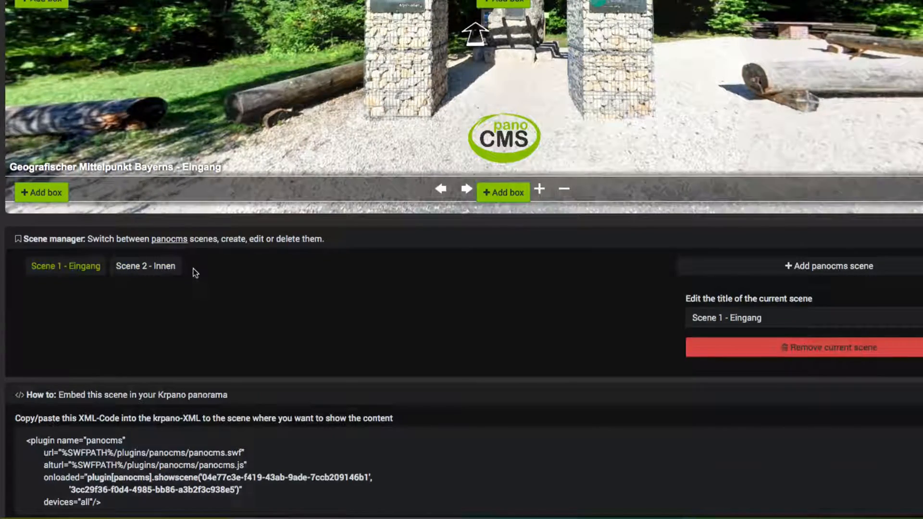
{"action": "scroll", "coordinate": [184, 335], "scroll_direction": "up", "scroll_amount": 1}
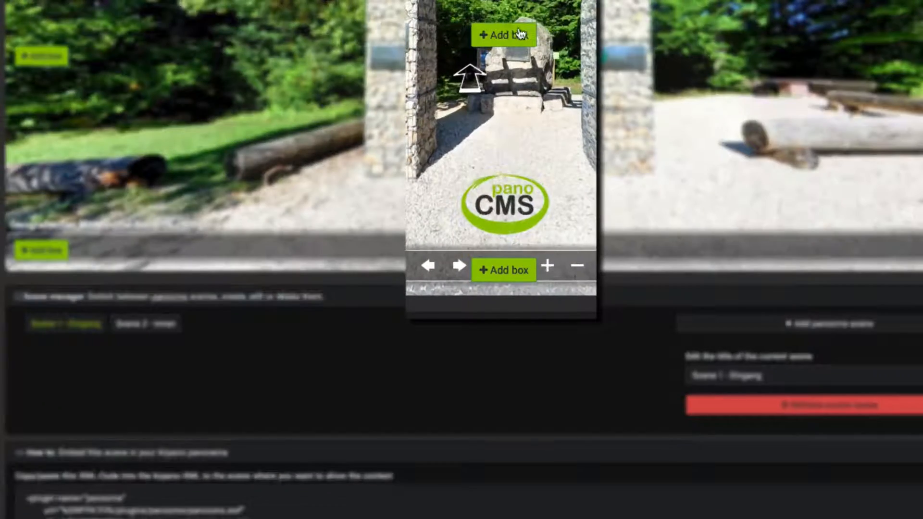
{"action": "left_click", "coordinate": [512, 38]}
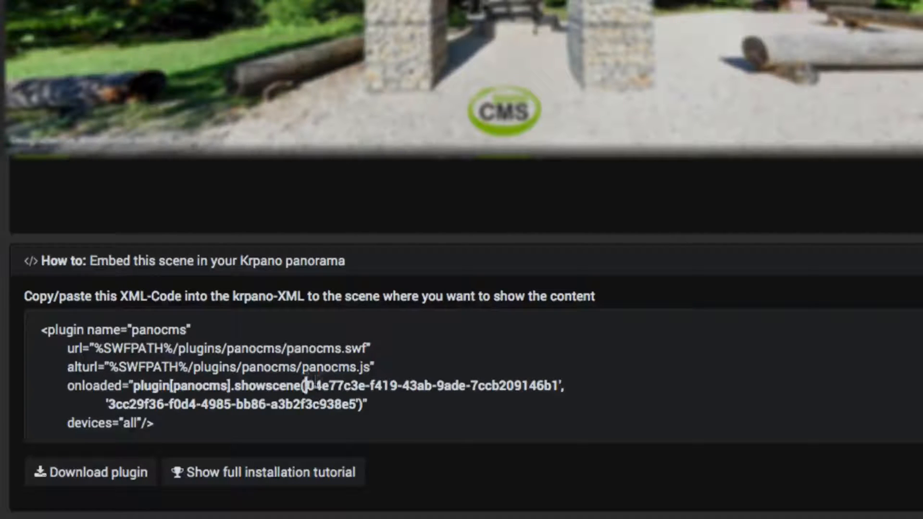
Compare the scene and project IDs in the Krpano embed code of Scene 1 - Eingang and Scene 2 - Innen.
{"action": "left_click_drag", "start_coordinate": [305, 384], "coordinate": [572, 381]}
{"action": "left_click", "coordinate": [282, 404]}
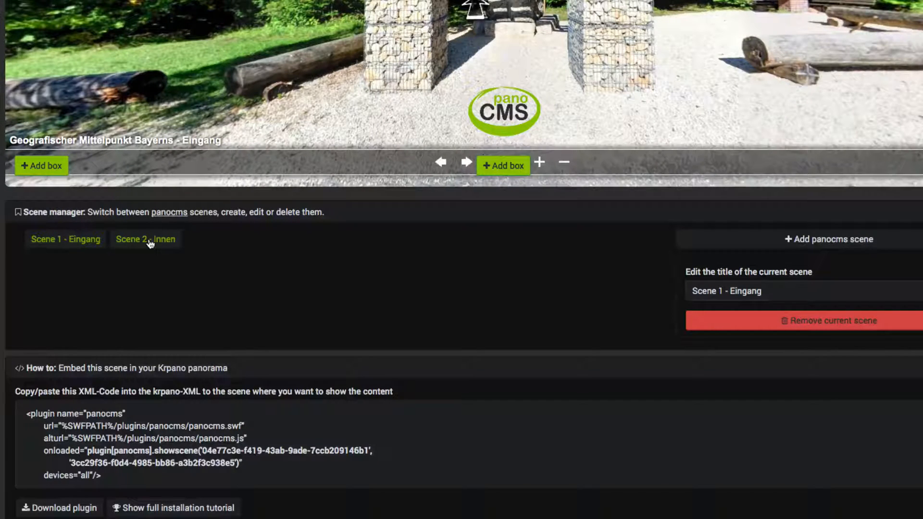
{"action": "left_click", "coordinate": [146, 239]}
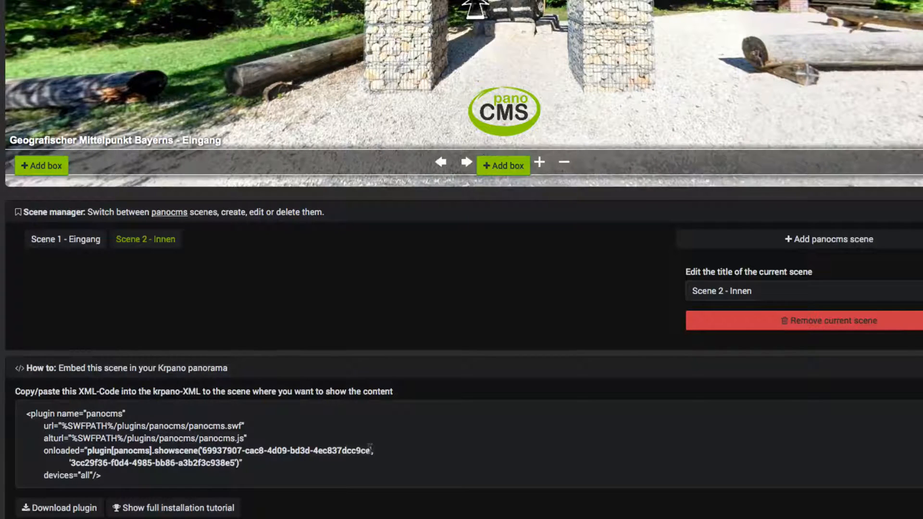
{"action": "left_click", "coordinate": [78, 245]}
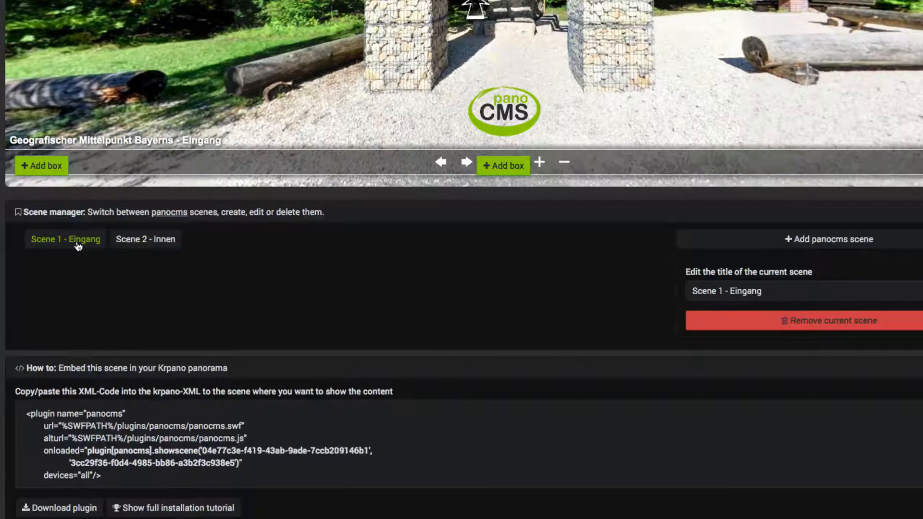
{"action": "left_click", "coordinate": [144, 244]}
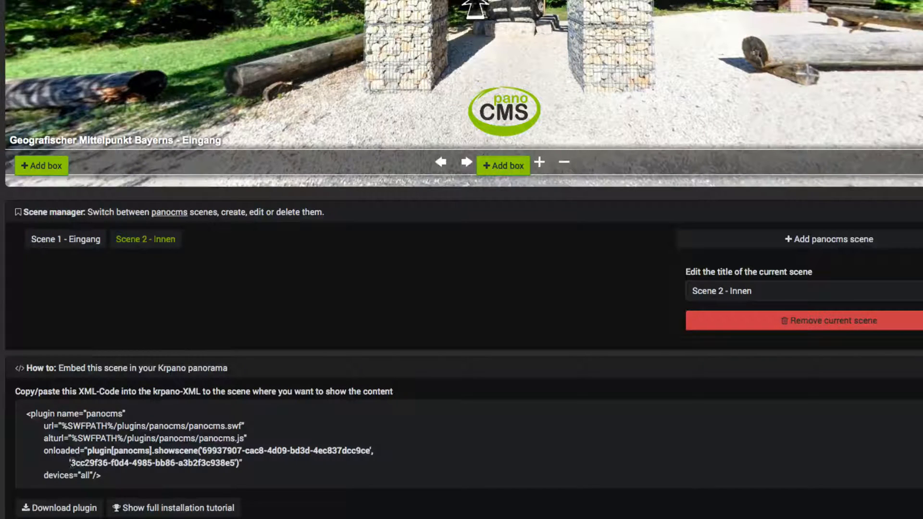
{"action": "left_click_drag", "start_coordinate": [70, 463], "coordinate": [237, 462]}
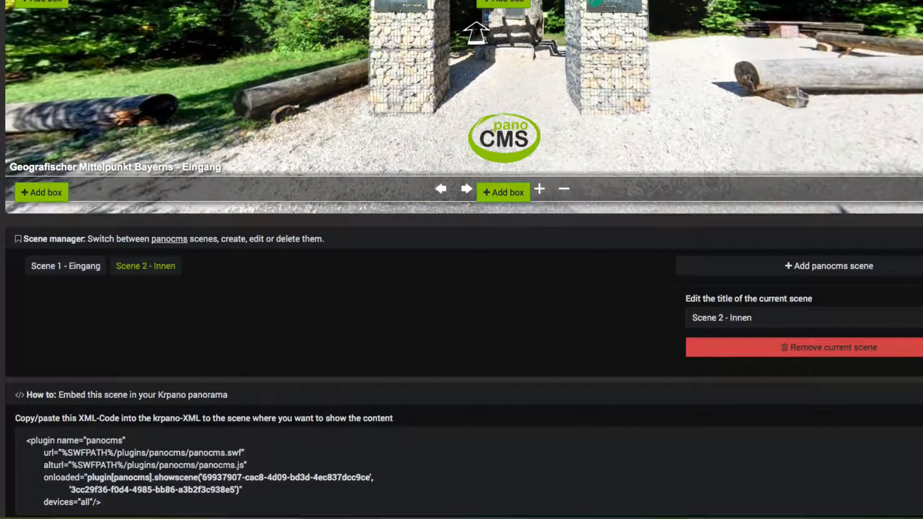
{"action": "scroll", "coordinate": [463, 258], "scroll_direction": "down", "scroll_amount": 1}
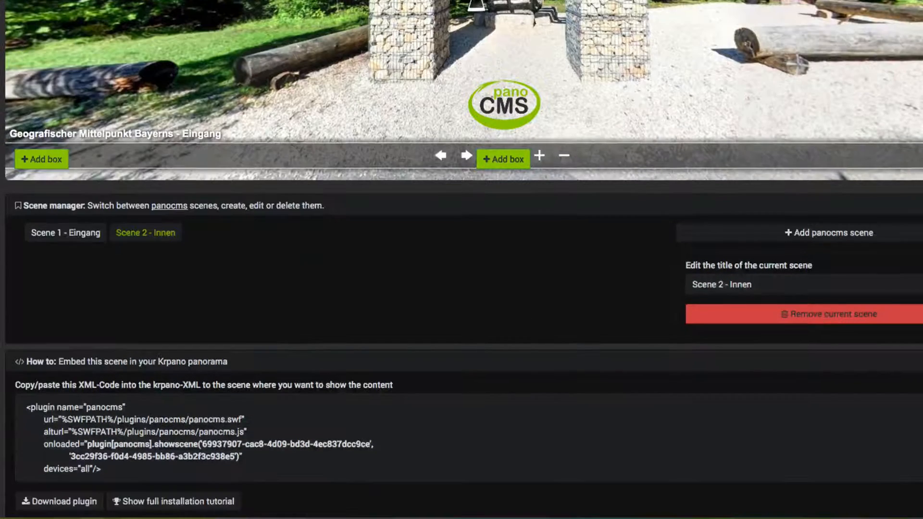